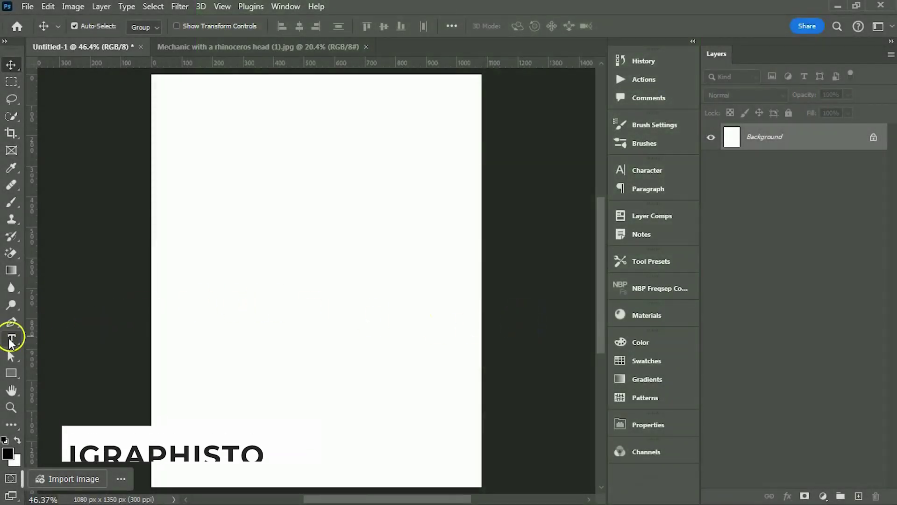
# Step: Type a 220 pt letter R on the blank canvas
pyautogui.click(10, 339)
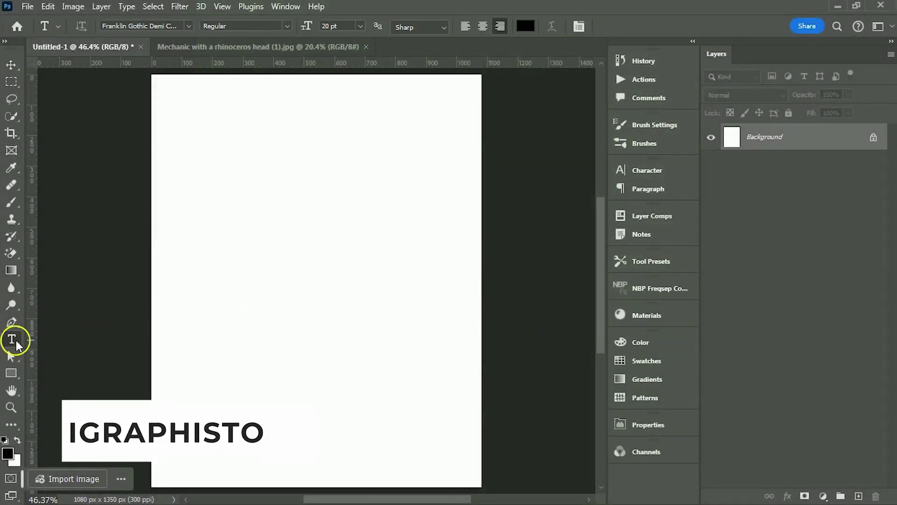
pyautogui.click(331, 25)
pyautogui.write('220pt')
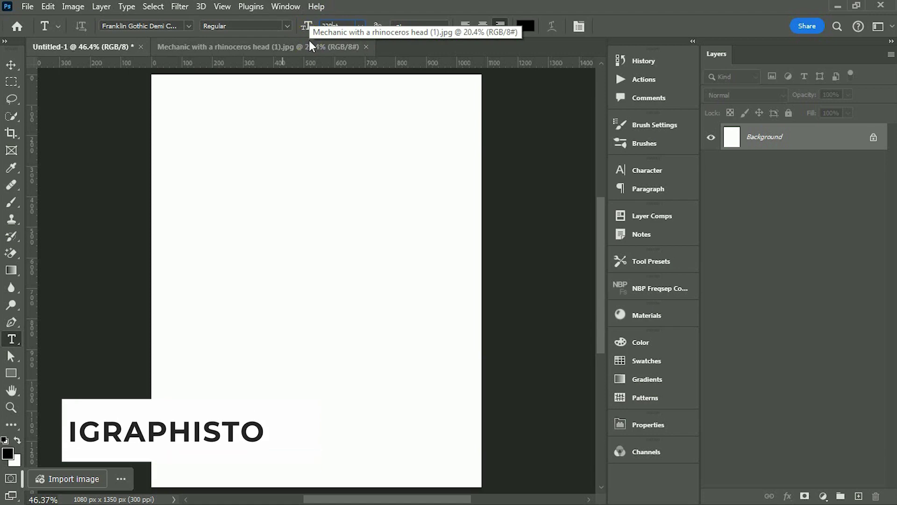
pyautogui.click(322, 280)
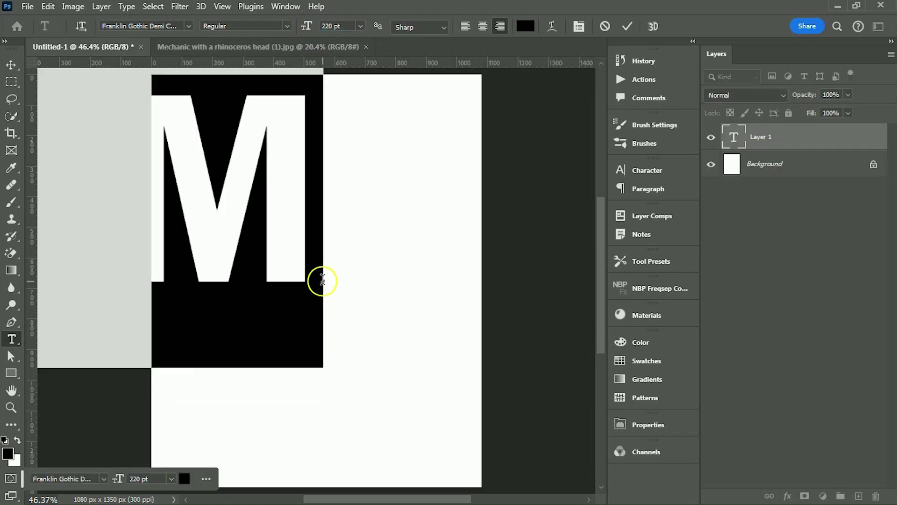
pyautogui.write('M')
pyautogui.press('BackSpace')
pyautogui.write('R')
# Step: Move the R to the page centre and select the entire rhino mechanic photo
pyautogui.click(11, 64)
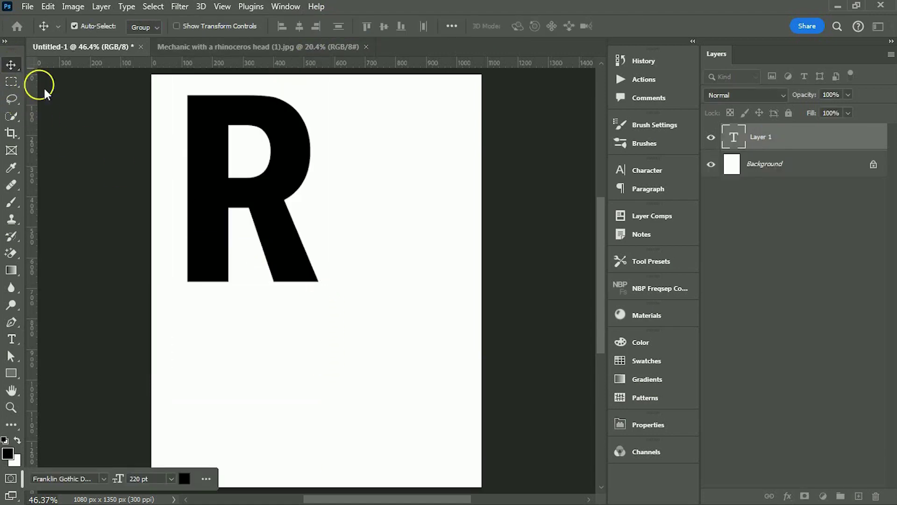
pyautogui.moveTo(218, 178); pyautogui.dragTo(277, 276)
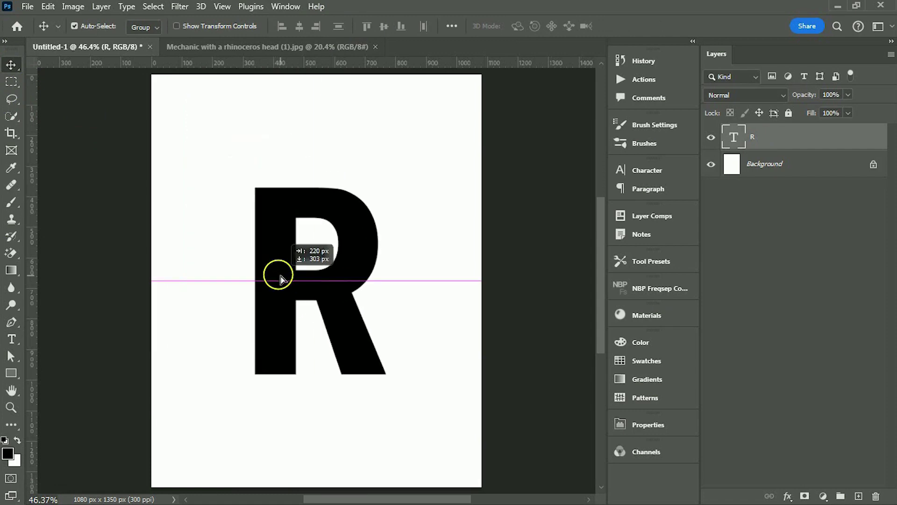
pyautogui.click(296, 46)
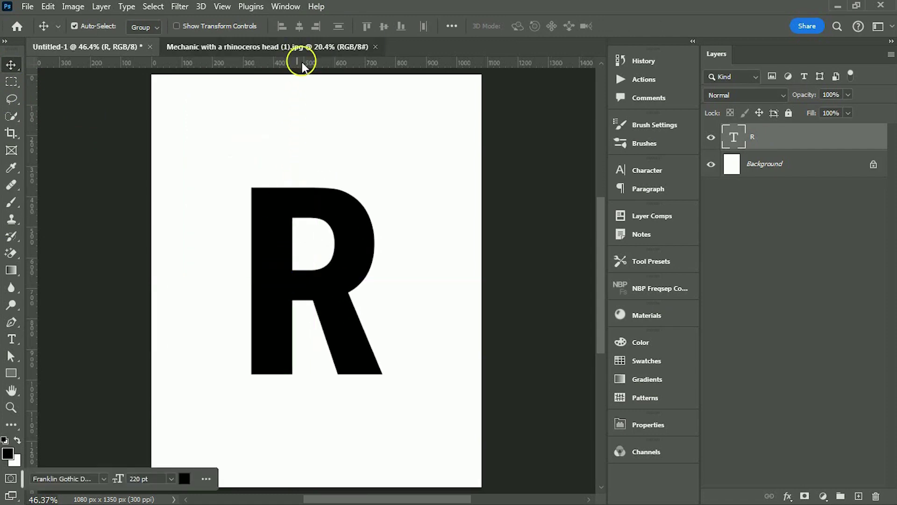
pyautogui.hotkey('ctrl', 'a')
# Step: Paste the rhino photo above the R at 60% opacity
pyautogui.click(89, 47)
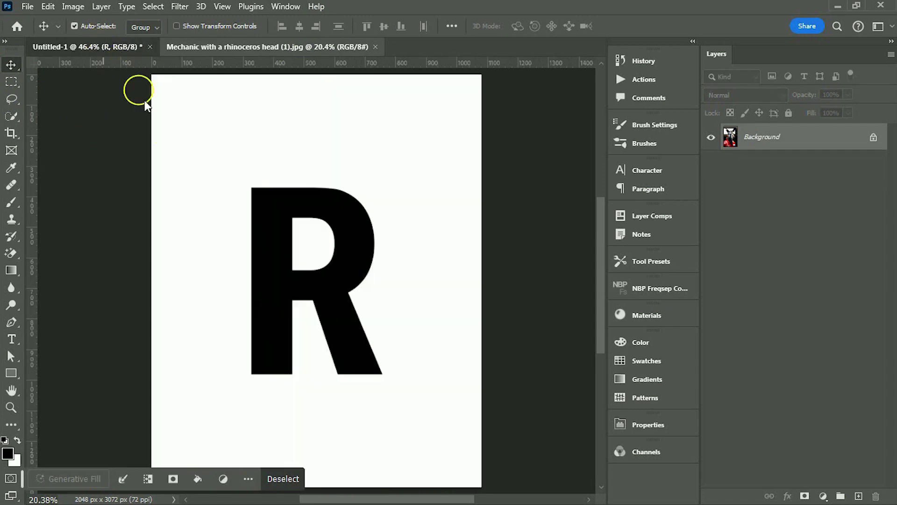
pyautogui.hotkey('ctrl', 'v')
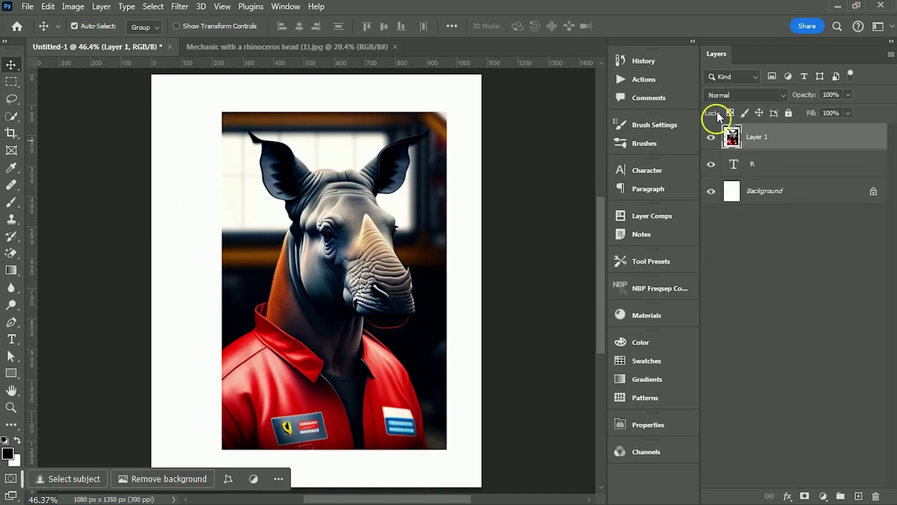
pyautogui.moveTo(815, 96); pyautogui.dragTo(797, 96)
# Step: Scale the photo down and position it over the R, committing the transform
pyautogui.hotkey('ctrl', 't')
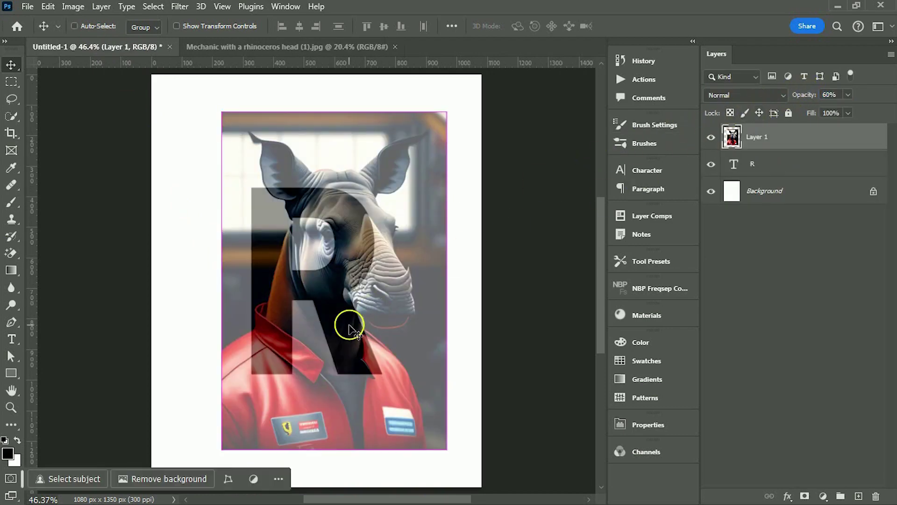
pyautogui.moveTo(223, 450); pyautogui.dragTo(247, 411)
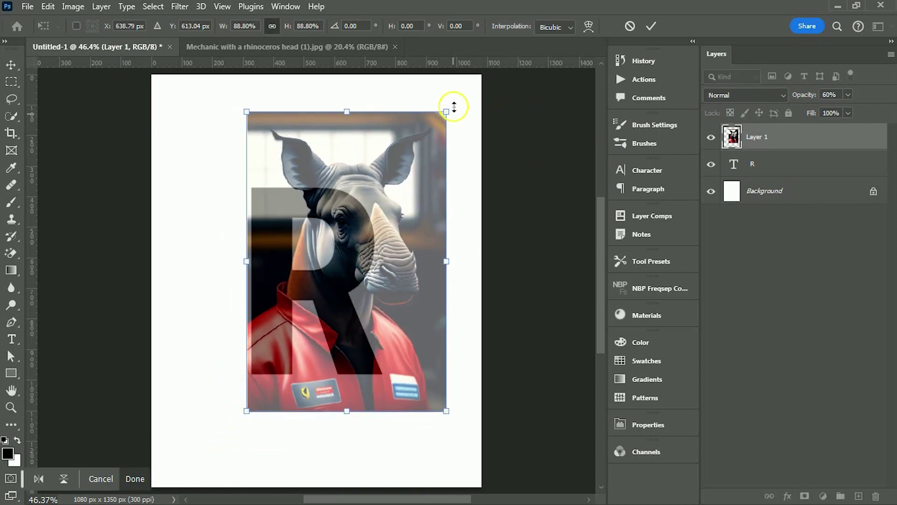
pyautogui.moveTo(449, 106); pyautogui.dragTo(439, 123)
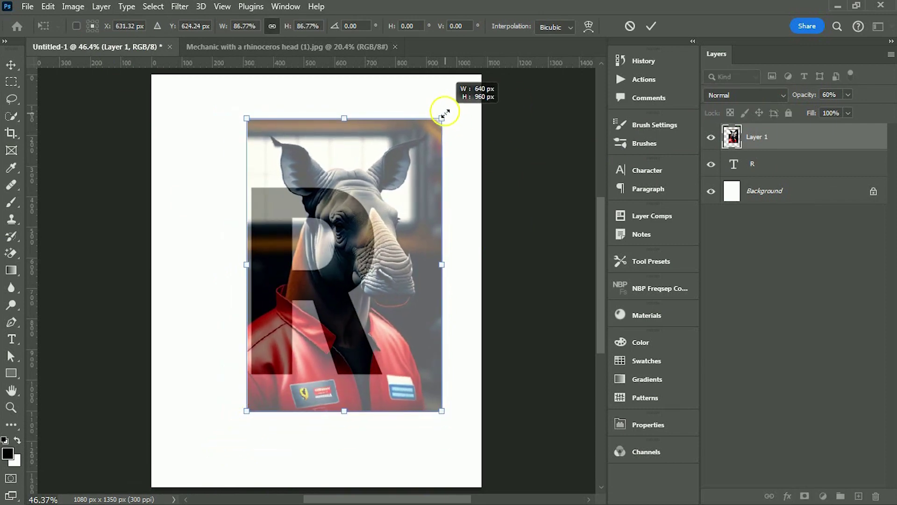
pyautogui.moveTo(354, 355); pyautogui.dragTo(351, 329)
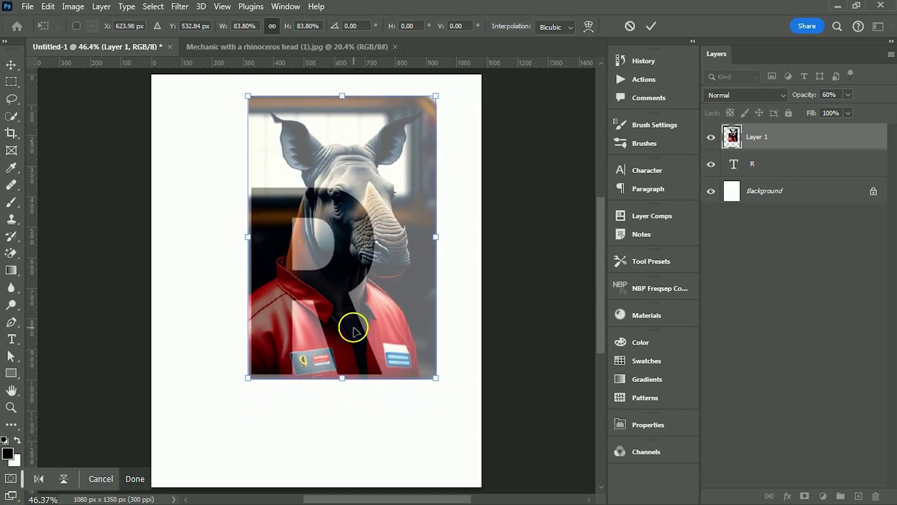
pyautogui.moveTo(437, 91); pyautogui.dragTo(417, 123)
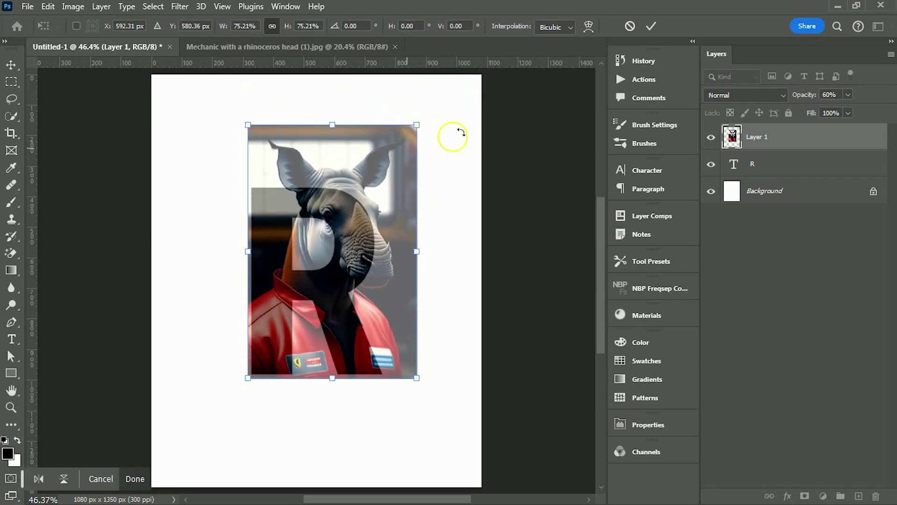
pyautogui.click(651, 26)
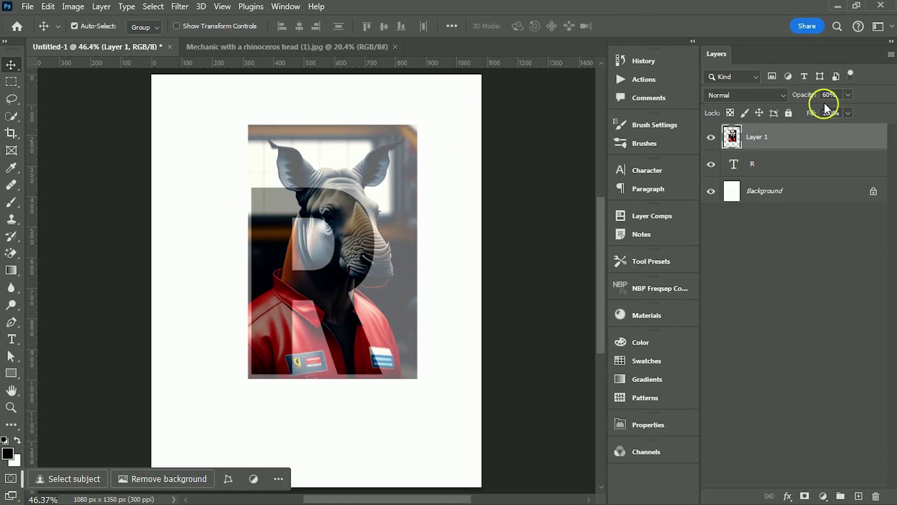
# Step: Restore the photo to 100% opacity, clip it into the R, and duplicate the layer
pyautogui.moveTo(802, 97); pyautogui.dragTo(825, 138)
pyautogui.rightClick(784, 136)
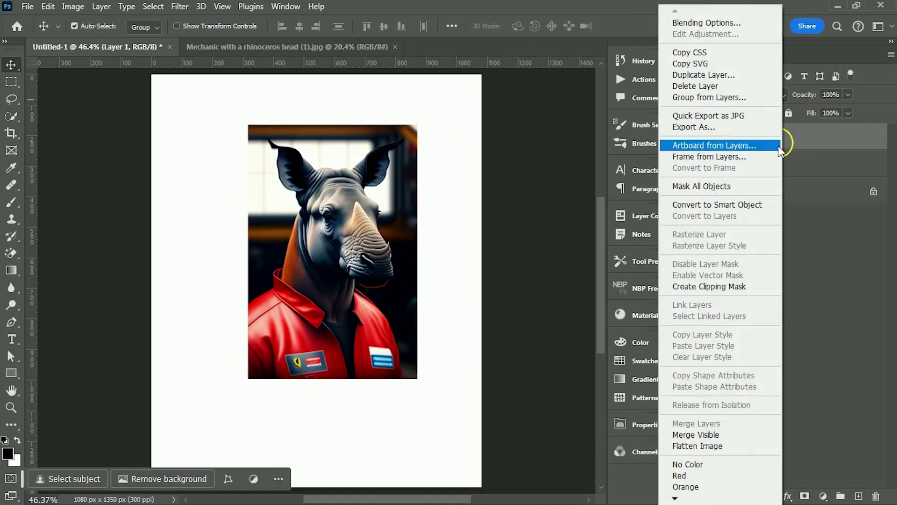
pyautogui.click(723, 286)
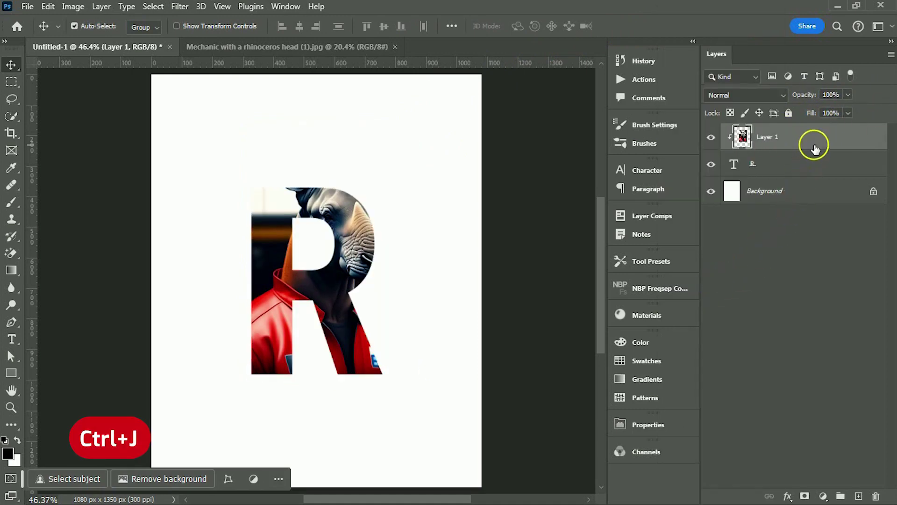
pyautogui.hotkey('ctrl', 'j')
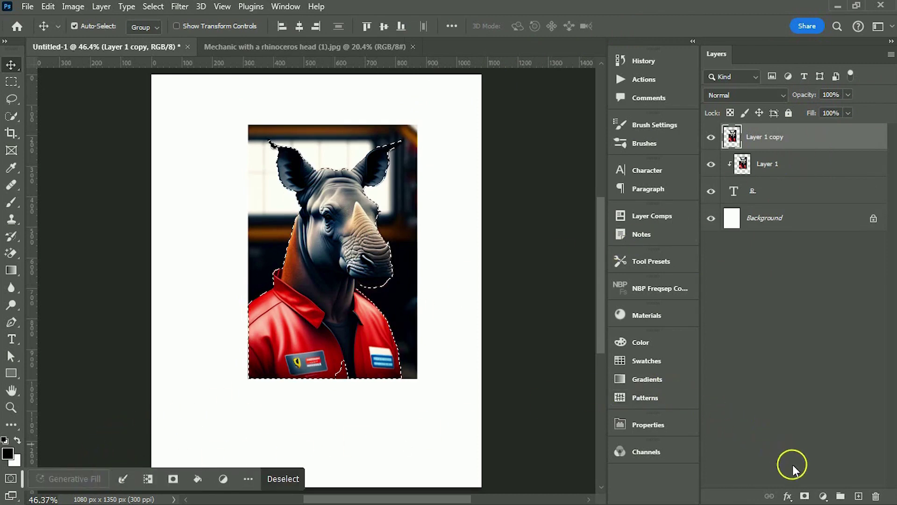
# Step: Mask the duplicate to the rhino figure and load the inverse of the R shape
pyautogui.click(804, 495)
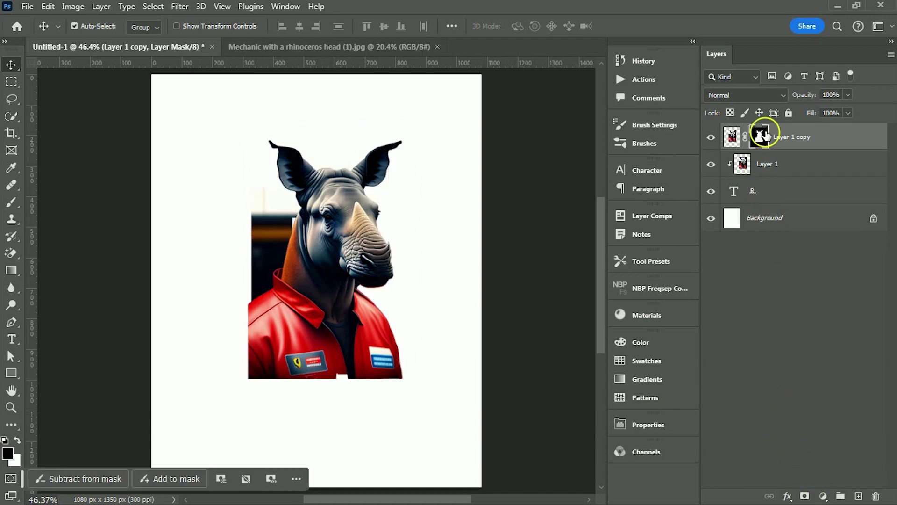
pyautogui.keyDown('ctrl'); pyautogui.click(741, 187); pyautogui.keyUp('ctrl')
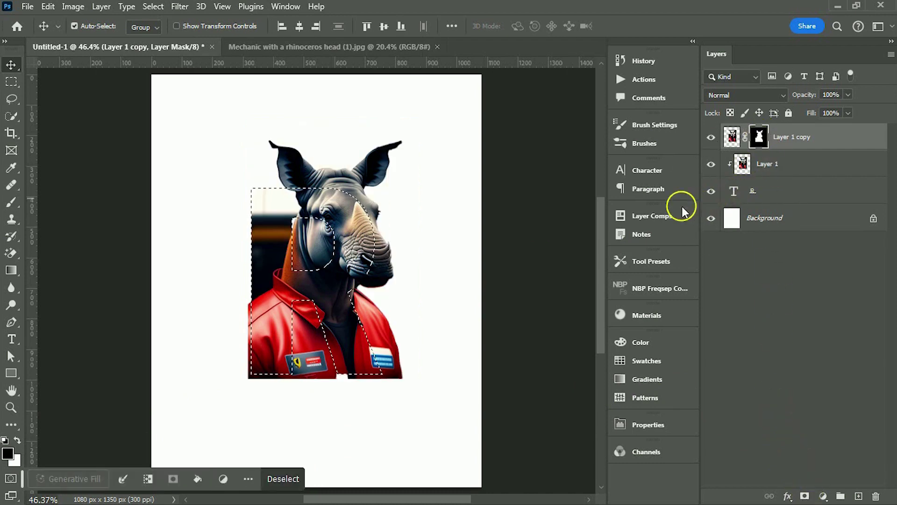
pyautogui.click(153, 7)
pyautogui.click(164, 58)
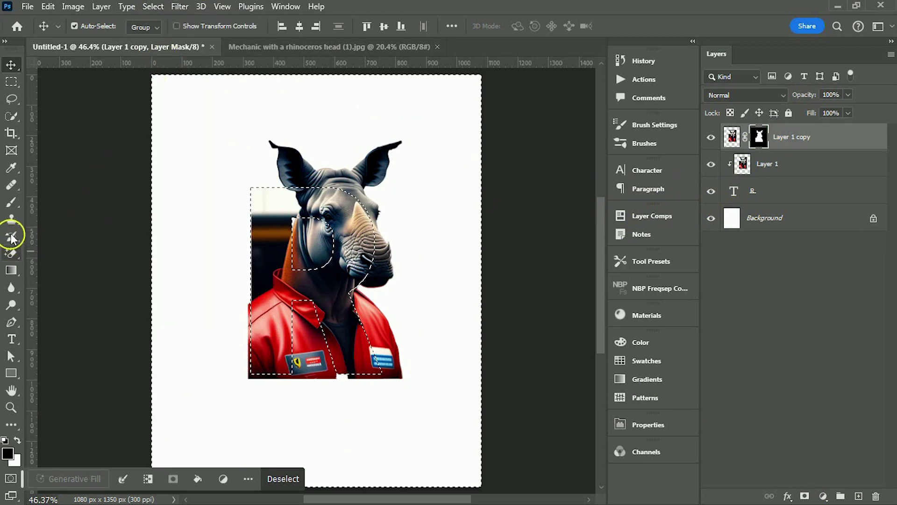
# Step: Paint black on the mask outside the R so only the head pops out
pyautogui.click(11, 201)
pyautogui.moveTo(249, 289)
pyautogui.mouseDown()
pyautogui.moveTo(335, 354)
pyautogui.moveTo(311, 343)
pyautogui.mouseUp()
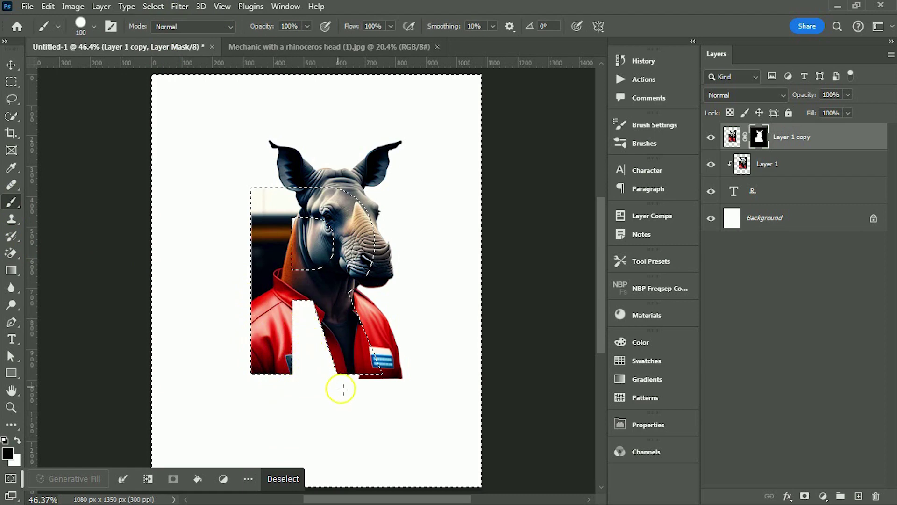
pyautogui.moveTo(396, 375); pyautogui.dragTo(344, 302)
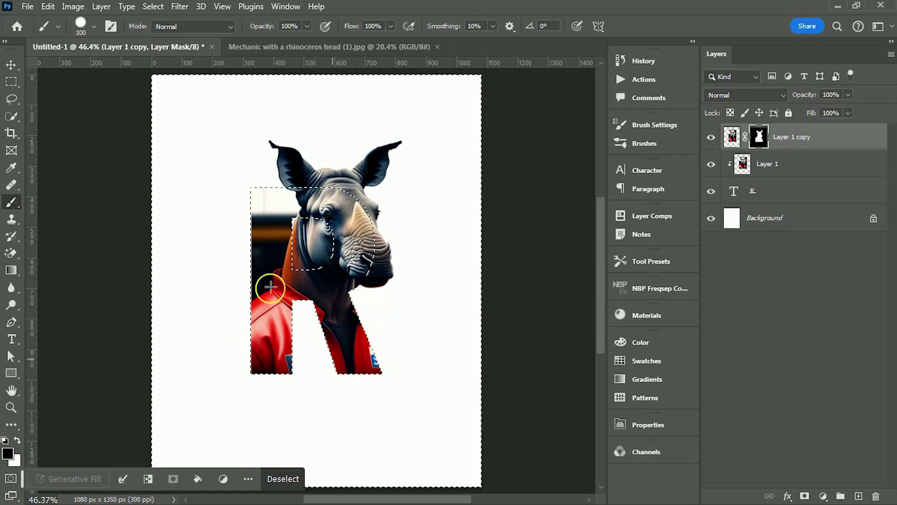
pyautogui.moveTo(296, 266); pyautogui.dragTo(317, 258)
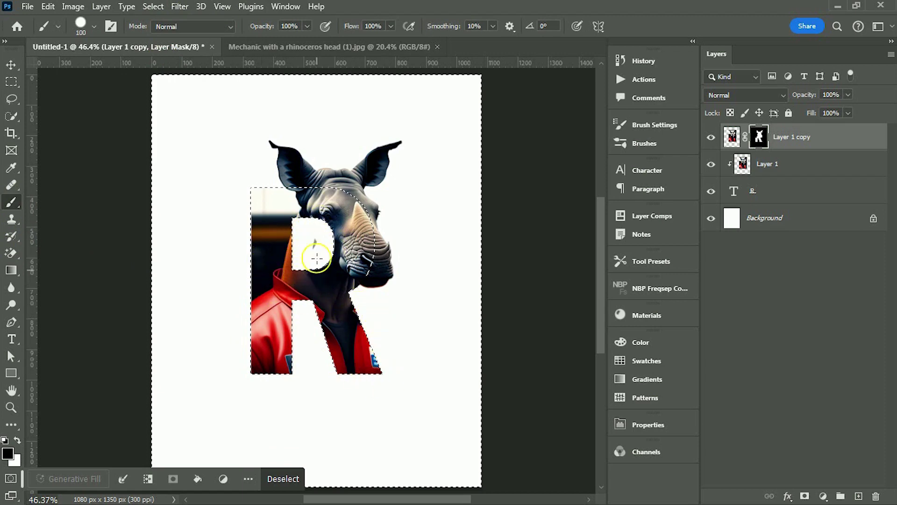
pyautogui.click(11, 65)
pyautogui.click(153, 6)
# Step: Deselect, then give the R text layer an 11 px outside stroke
pyautogui.click(159, 32)
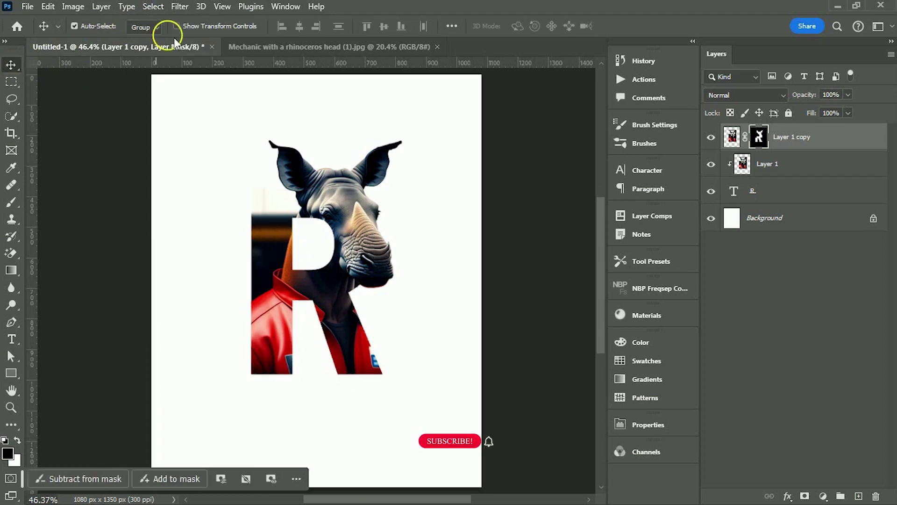
pyautogui.click(423, 172)
pyautogui.click(755, 190)
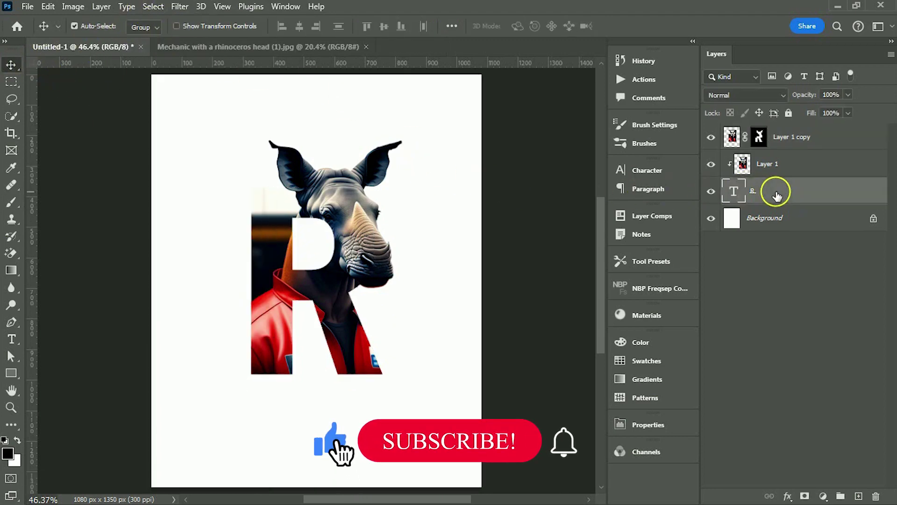
pyautogui.click(787, 496)
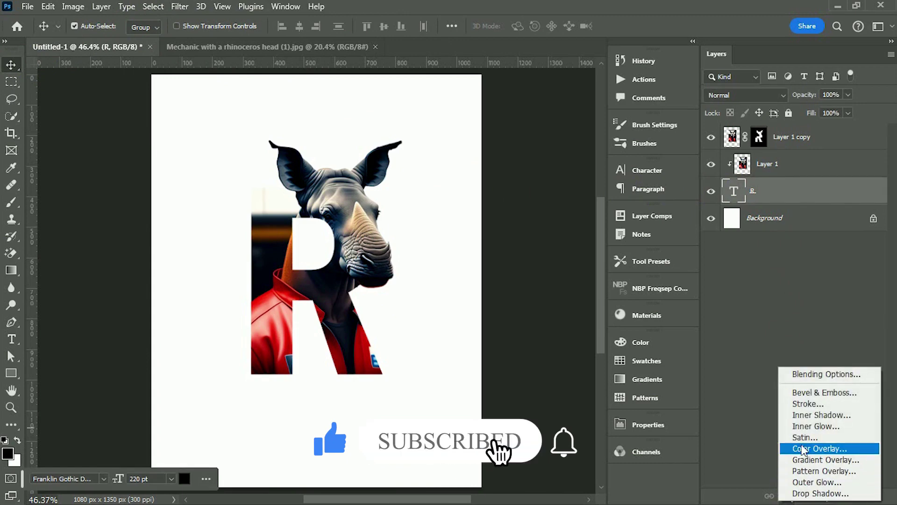
pyautogui.click(799, 403)
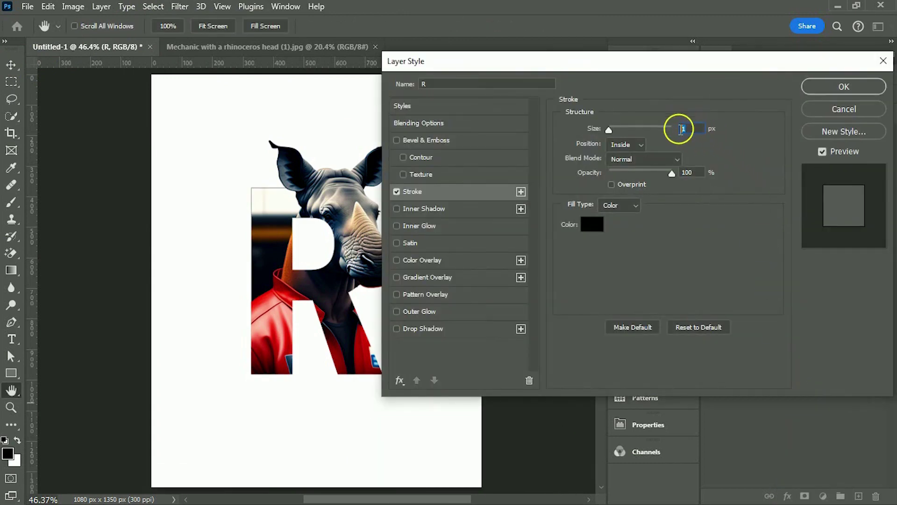
pyautogui.write('1')
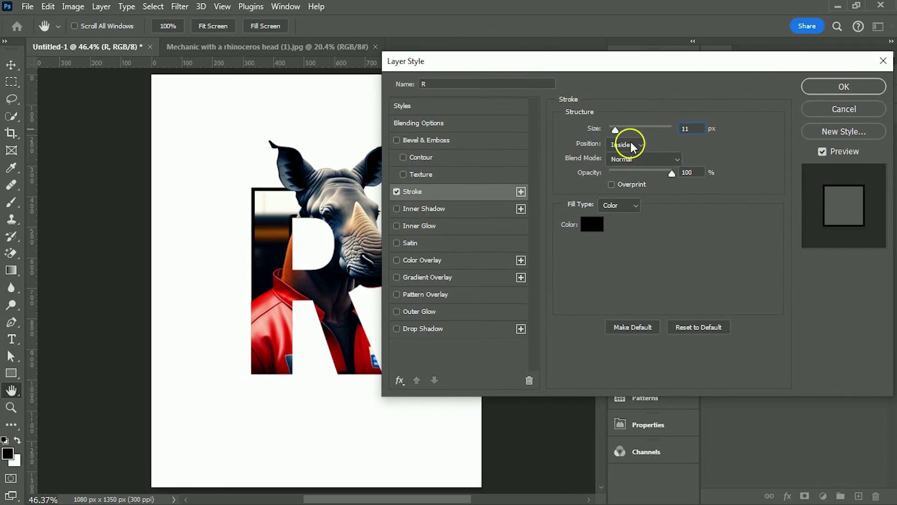
pyautogui.click(633, 146)
pyautogui.click(626, 150)
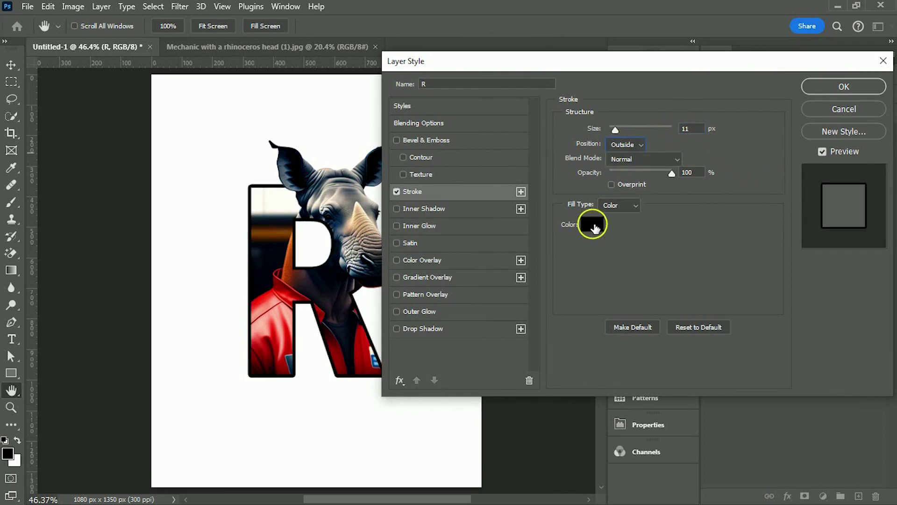
# Step: Set the stroke colour to light pink fea996
pyautogui.click(593, 224)
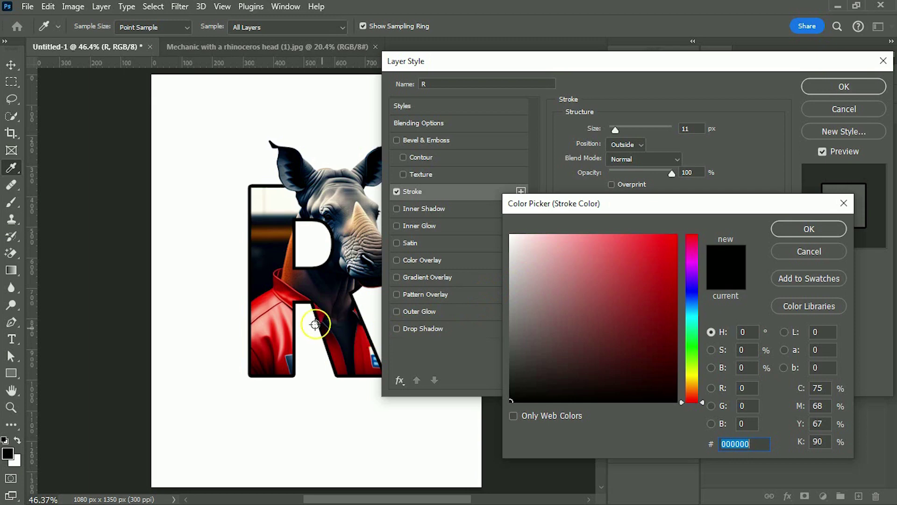
pyautogui.click(281, 325)
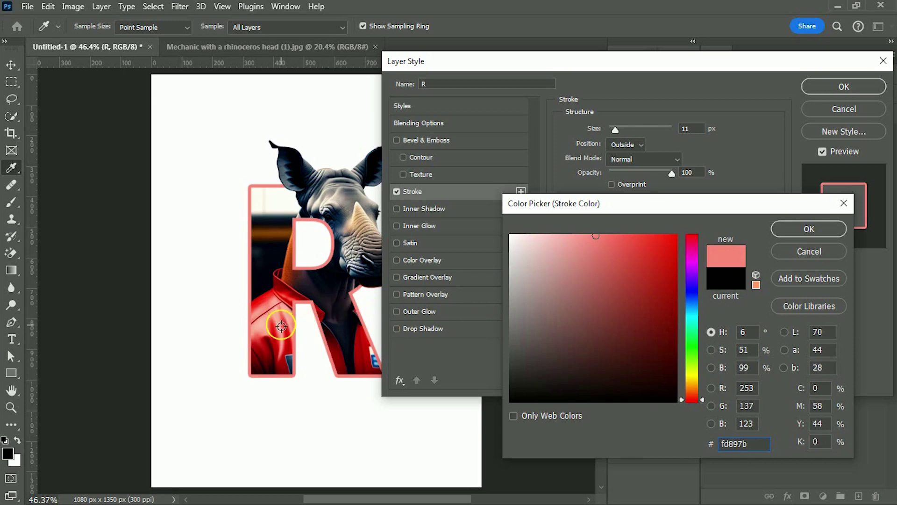
pyautogui.click(279, 322)
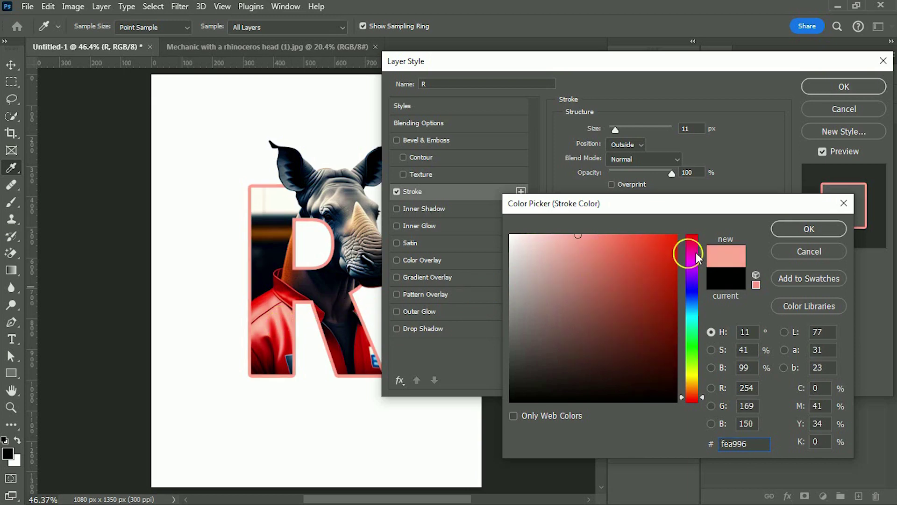
pyautogui.click(798, 228)
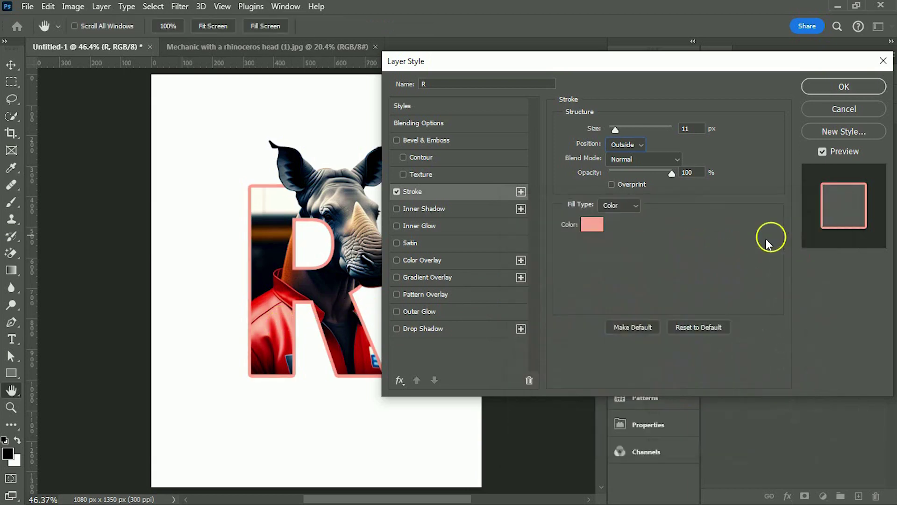
# Step: Add a Multiply drop shadow: opacity 90, angle 120, distance 35, spread 4, size 14
pyautogui.click(467, 331)
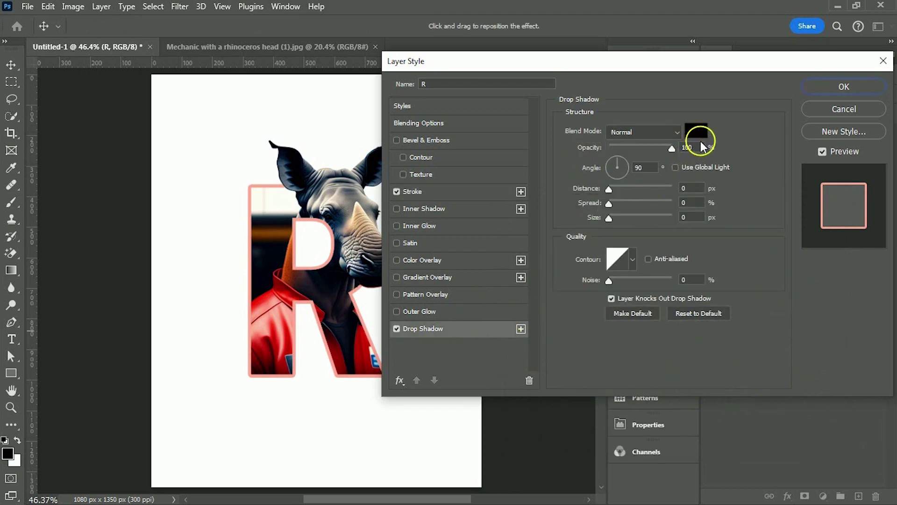
pyautogui.moveTo(673, 153); pyautogui.dragTo(671, 153)
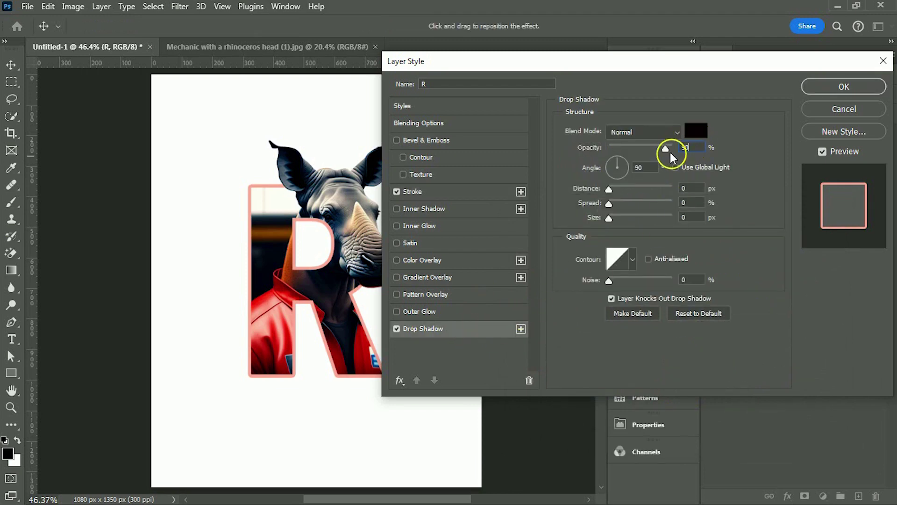
pyautogui.click(654, 138)
pyautogui.click(638, 187)
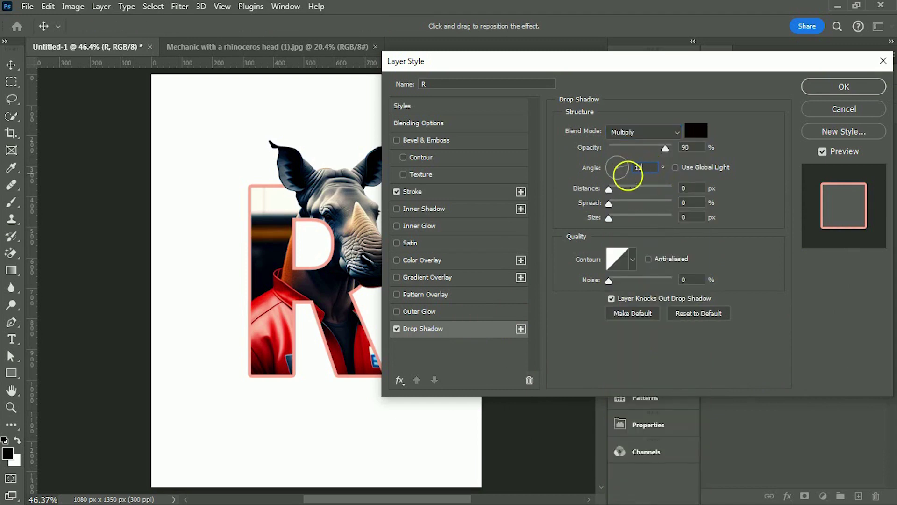
pyautogui.write('0')
pyautogui.press('Tab')
pyautogui.write('35')
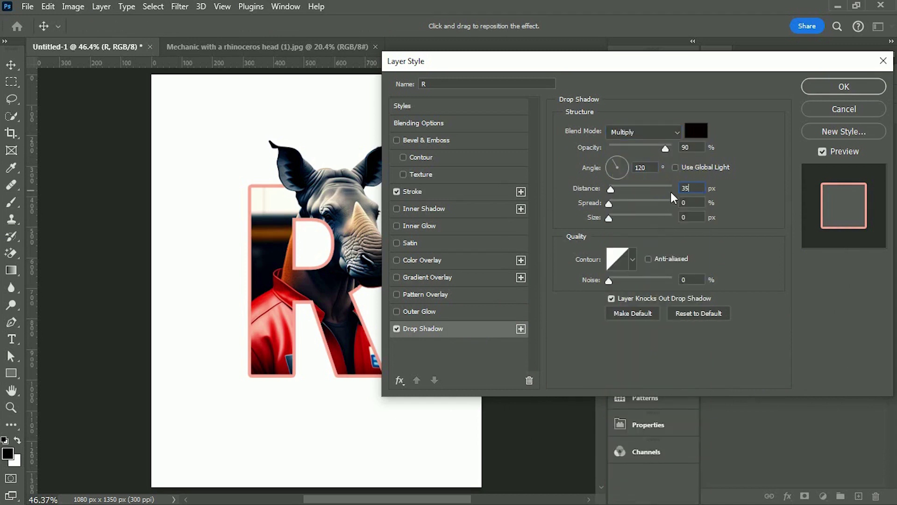
pyautogui.click(700, 200)
pyautogui.write('4')
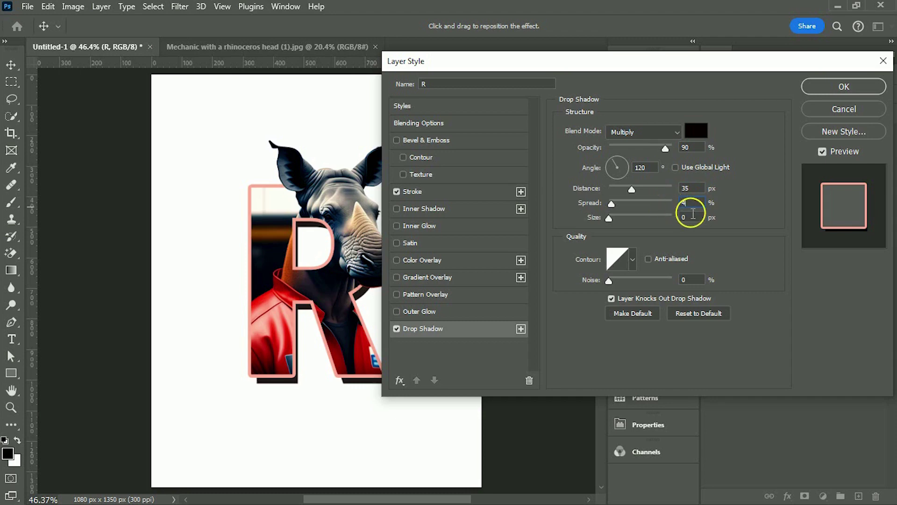
pyautogui.click(678, 219)
pyautogui.write('14')
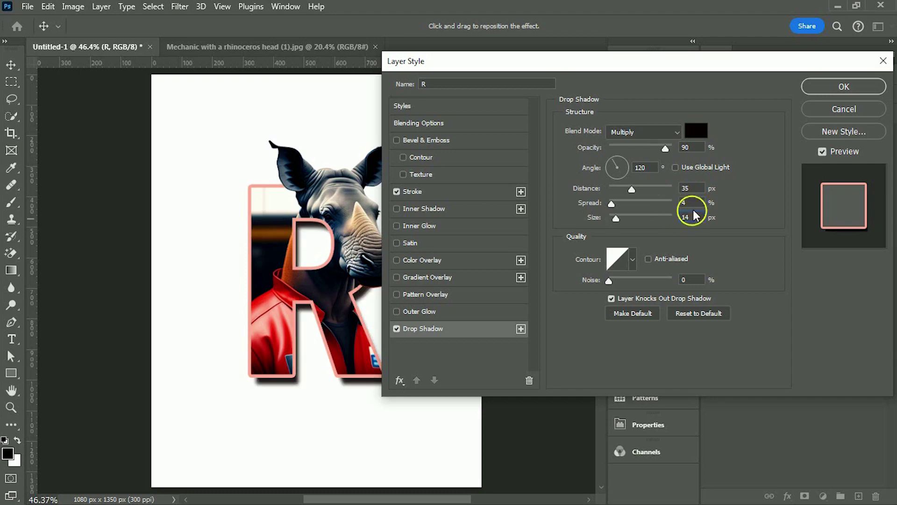
pyautogui.click(849, 89)
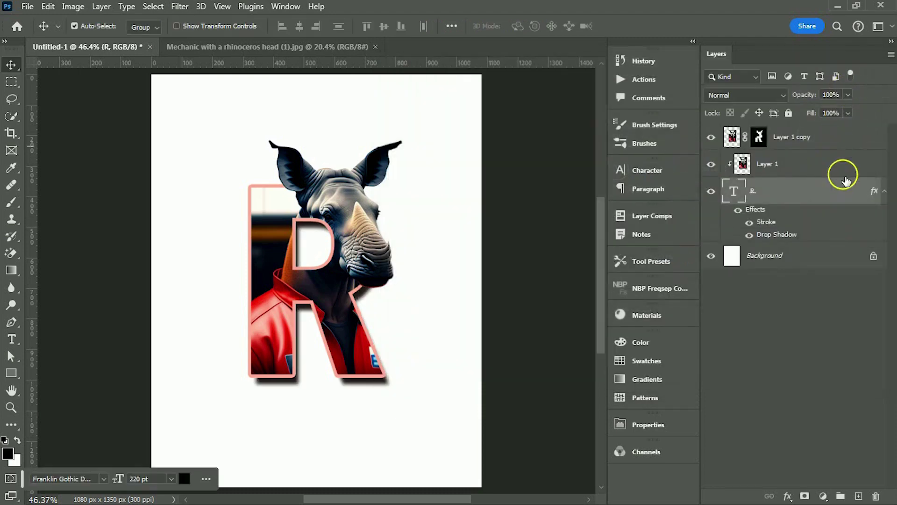
# Step: Add a gradient fill layer above the Background using the Black, White preset
pyautogui.click(884, 191)
pyautogui.click(851, 219)
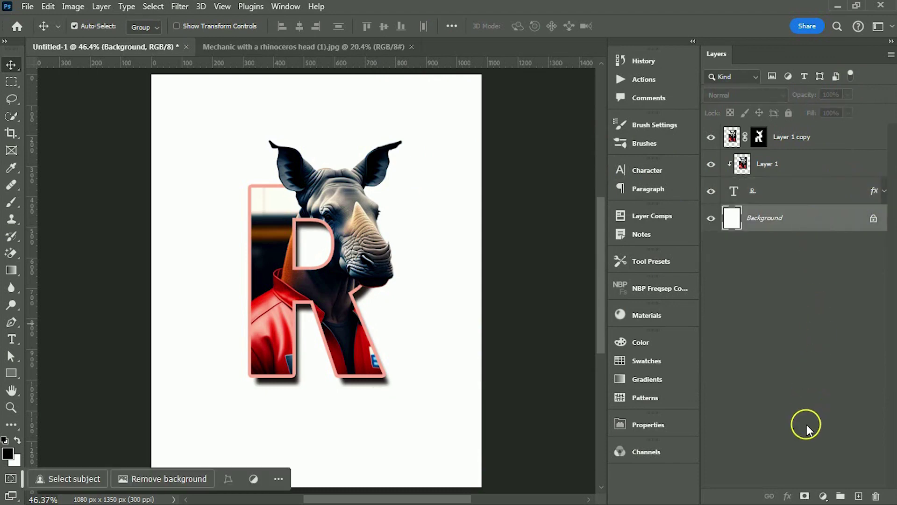
pyautogui.click(822, 496)
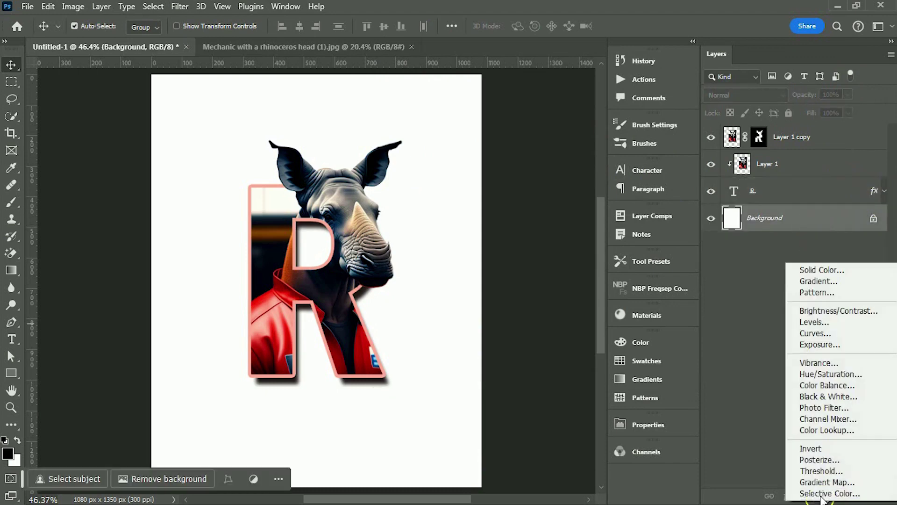
pyautogui.click(818, 281)
pyautogui.click(694, 110)
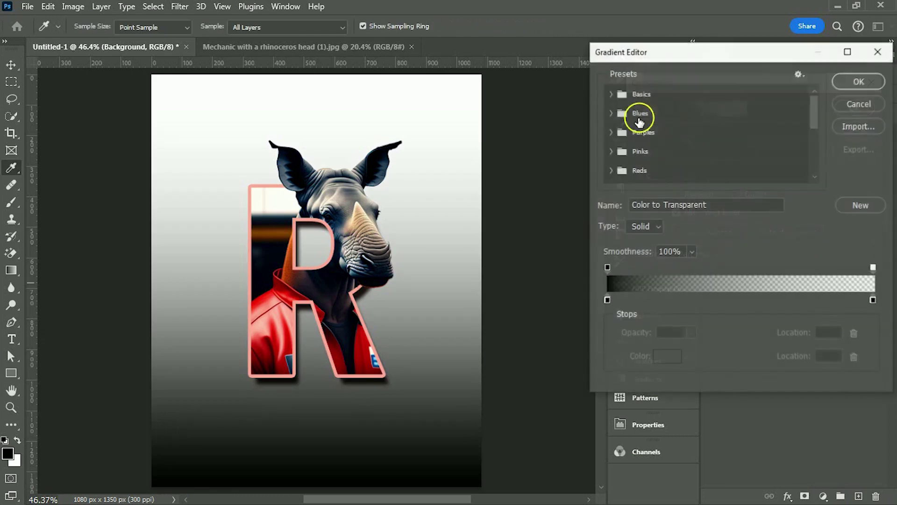
pyautogui.click(611, 94)
pyautogui.click(671, 114)
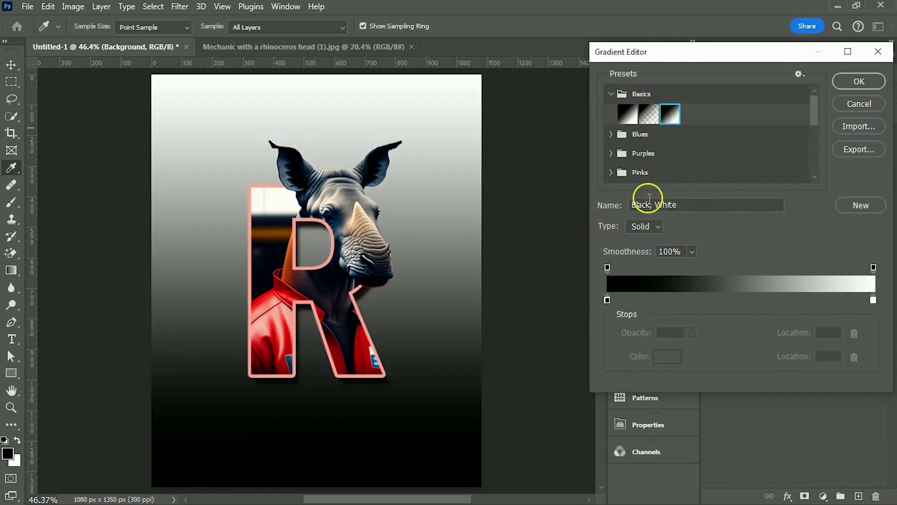
# Step: Set the black gradient stop to dark jacket red 700104
pyautogui.doubleClick(607, 299)
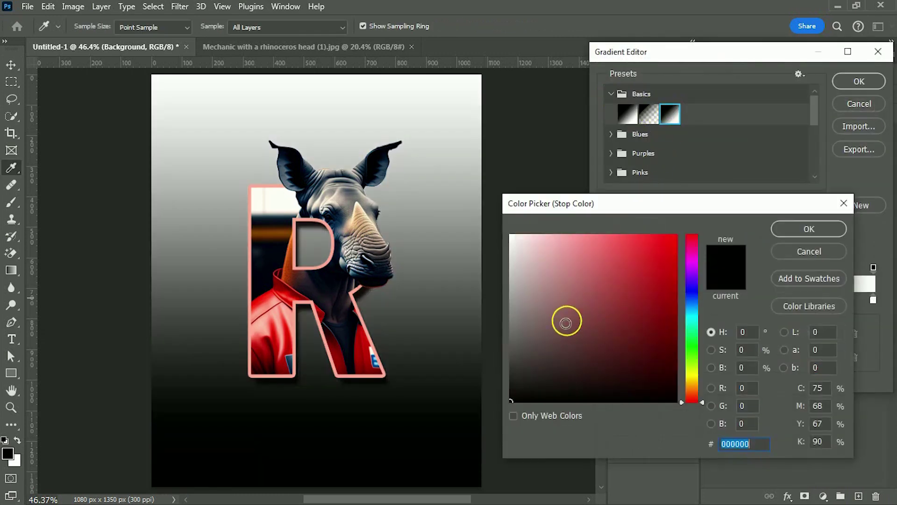
pyautogui.click(336, 353)
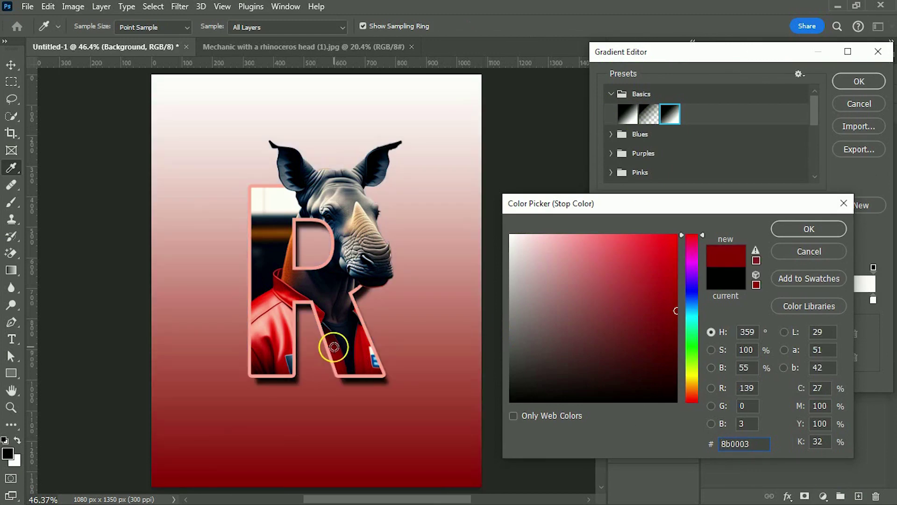
pyautogui.moveTo(334, 347); pyautogui.dragTo(332, 349)
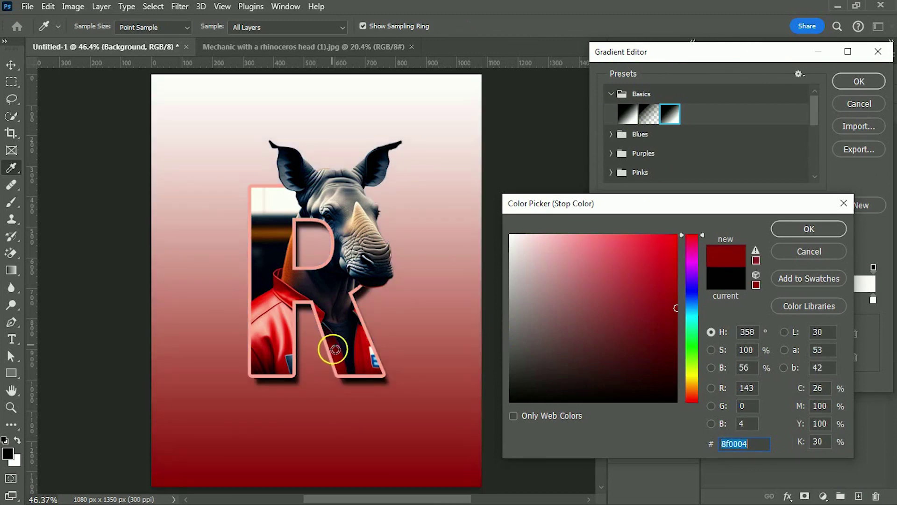
pyautogui.click(341, 350)
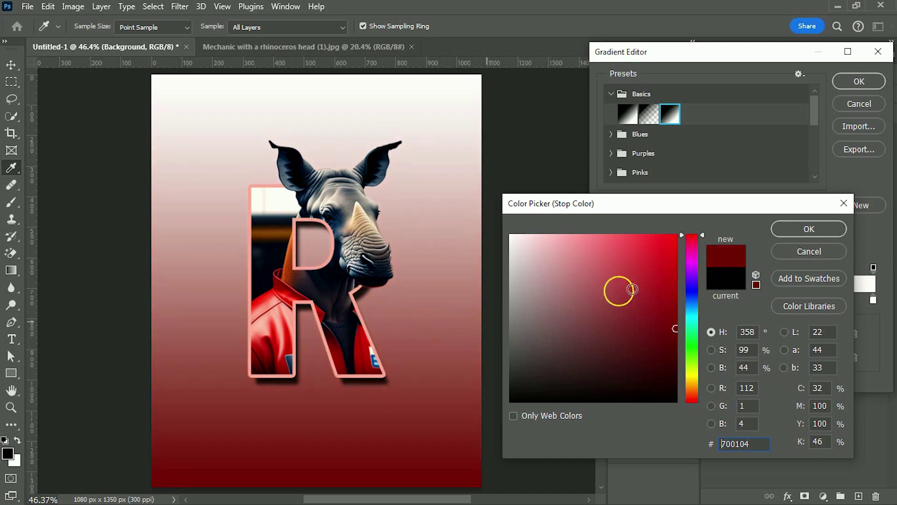
pyautogui.click(796, 230)
pyautogui.click(871, 300)
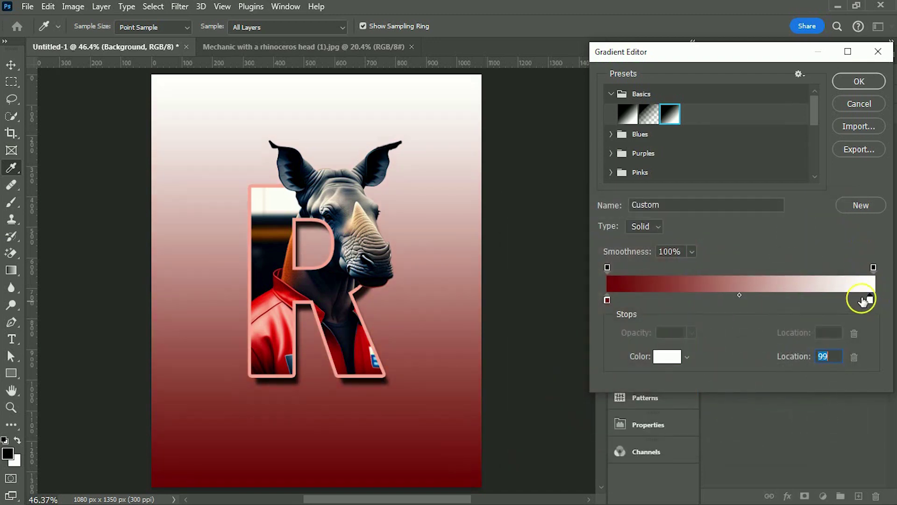
# Step: Set the white end stop to bright red f25748 sampled from the photo
pyautogui.moveTo(871, 297); pyautogui.dragTo(877, 302)
pyautogui.doubleClick(873, 301)
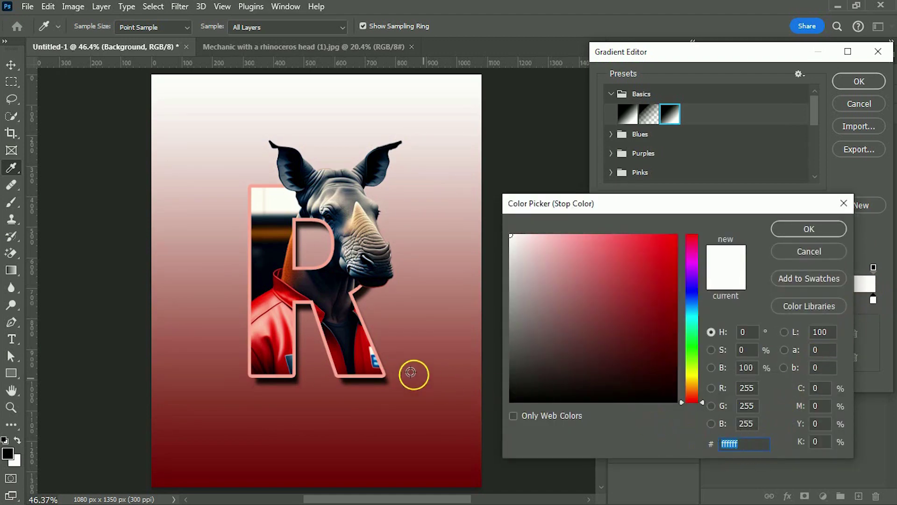
pyautogui.moveTo(257, 338); pyautogui.dragTo(256, 340)
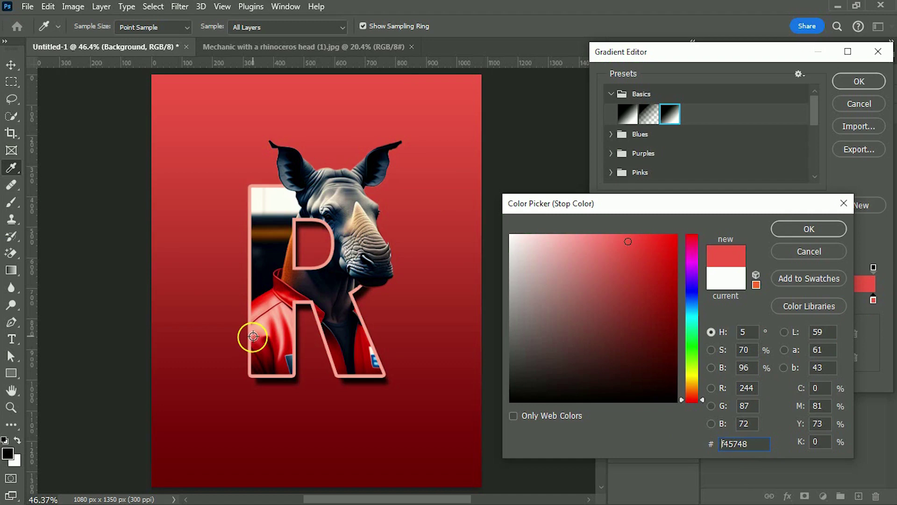
pyautogui.click(253, 341)
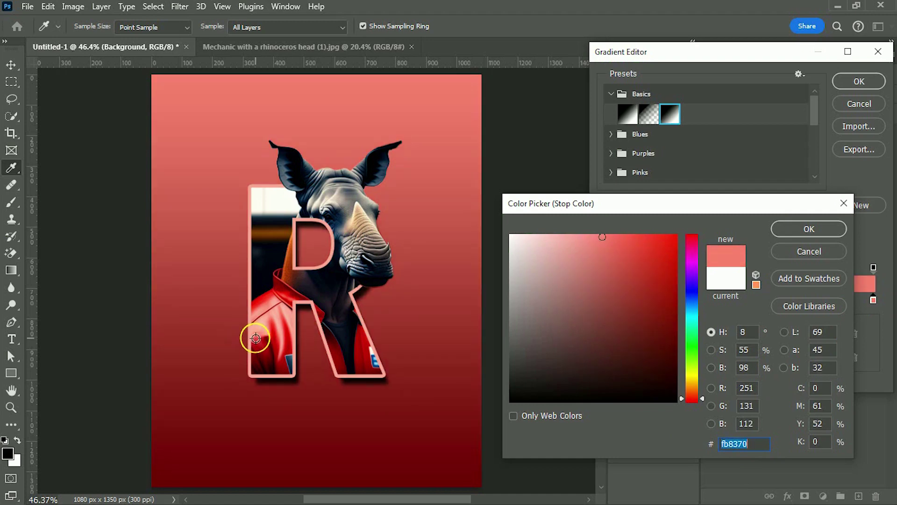
pyautogui.click(256, 338)
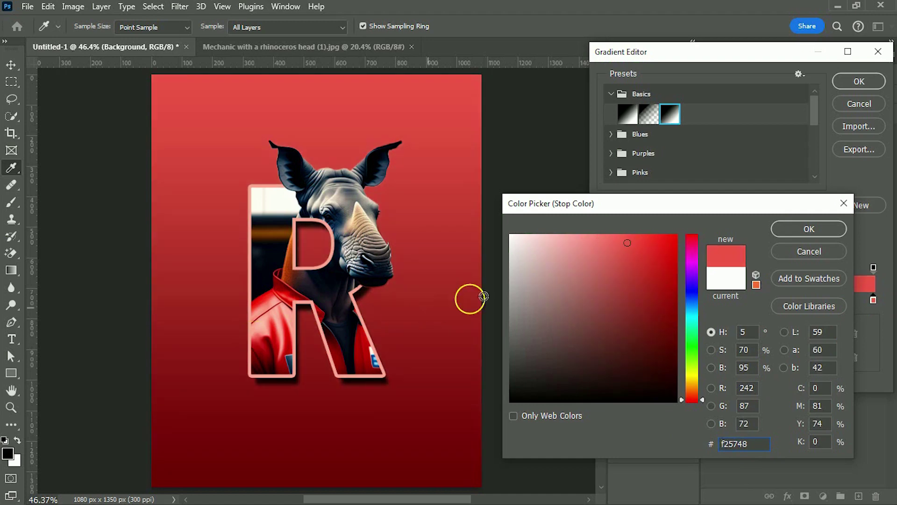
pyautogui.click(794, 229)
# Step: Set the gradient angle to 120° and create the fill layer
pyautogui.click(853, 81)
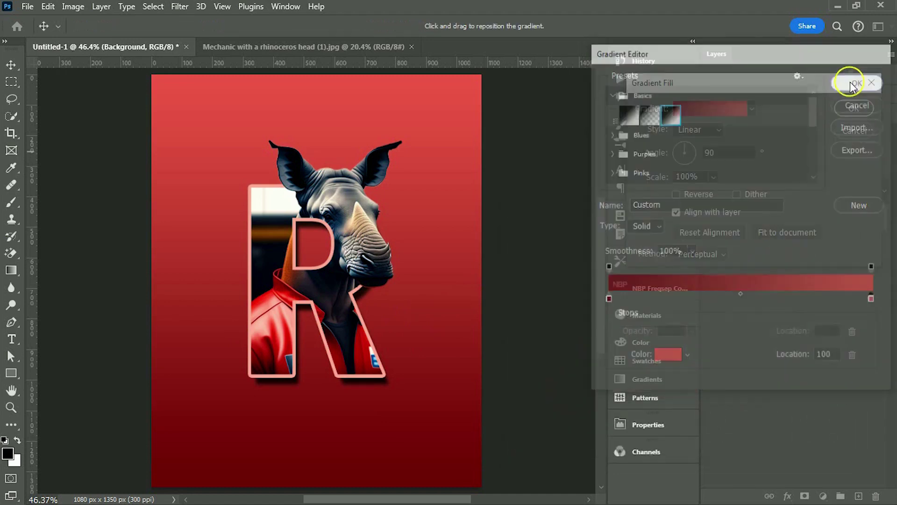
pyautogui.write('12')
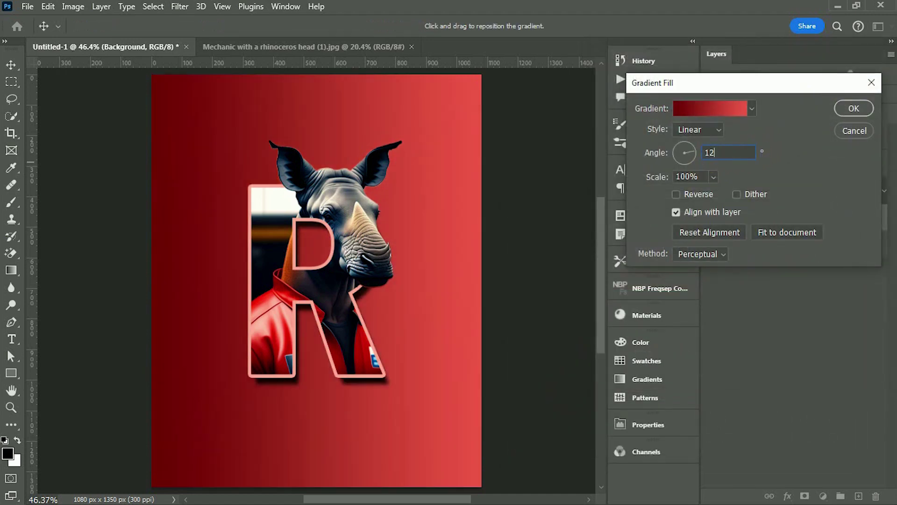
pyautogui.write('0')
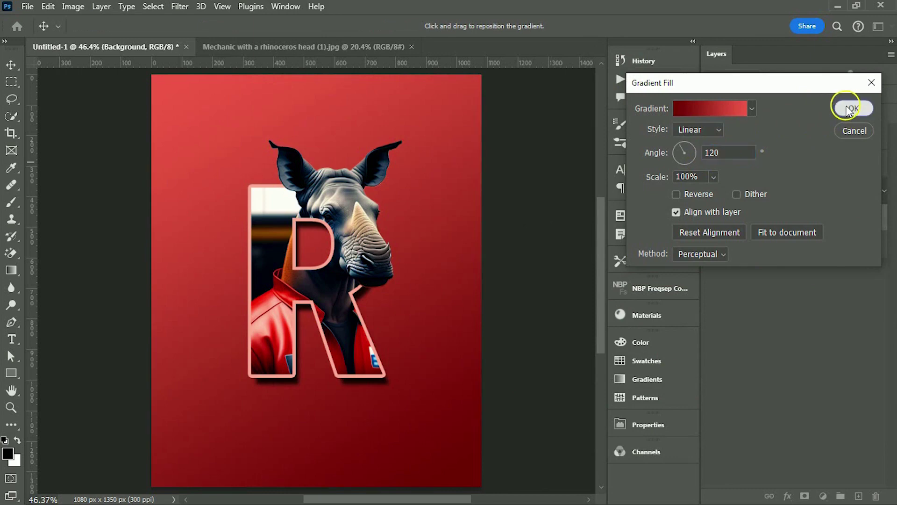
pyautogui.click(848, 114)
# Step: Group the R text layer and both photo layers
pyautogui.click(838, 188)
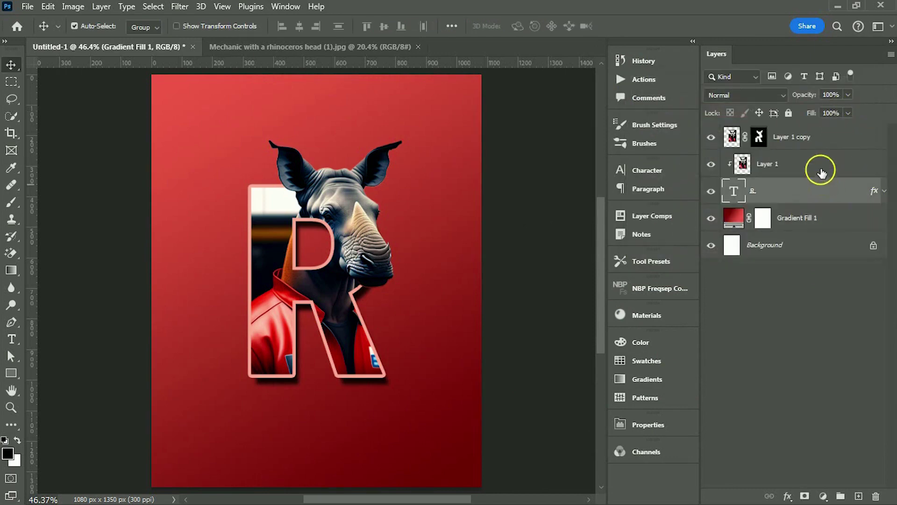
pyautogui.click(809, 136)
pyautogui.keyDown('shift'); pyautogui.click(789, 202); pyautogui.keyUp('shift')
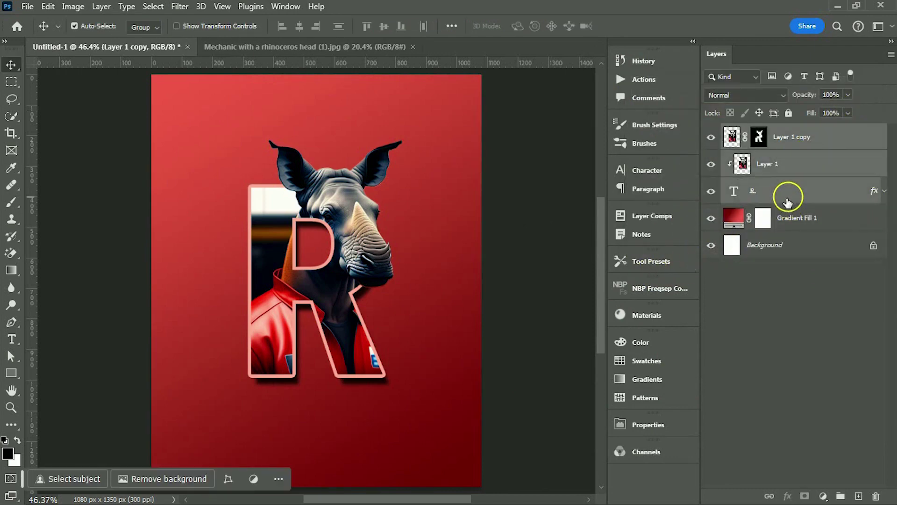
pyautogui.hotkey('ctrl', 'g')
# Step: Paste the RHINO caption and centre it horizontally on the canvas
pyautogui.hotkey('ctrl', 'v')
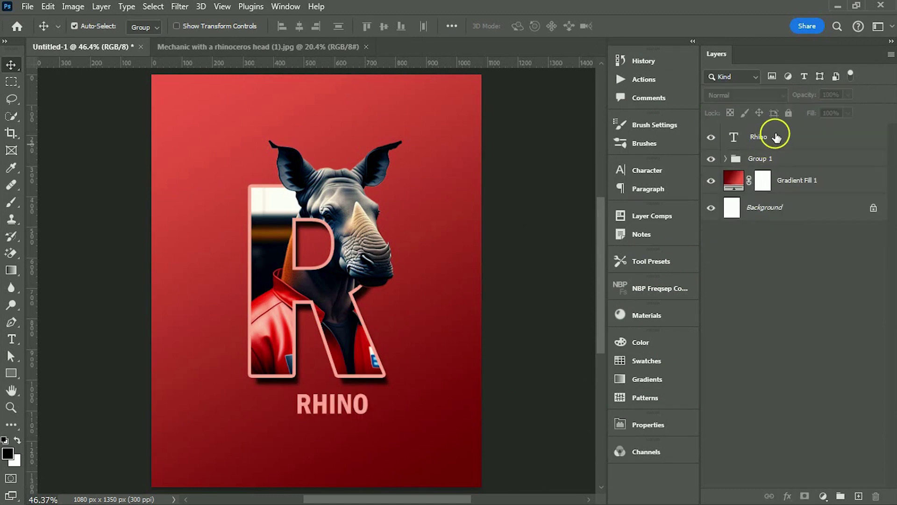
pyautogui.hotkey('ctrl', 'a')
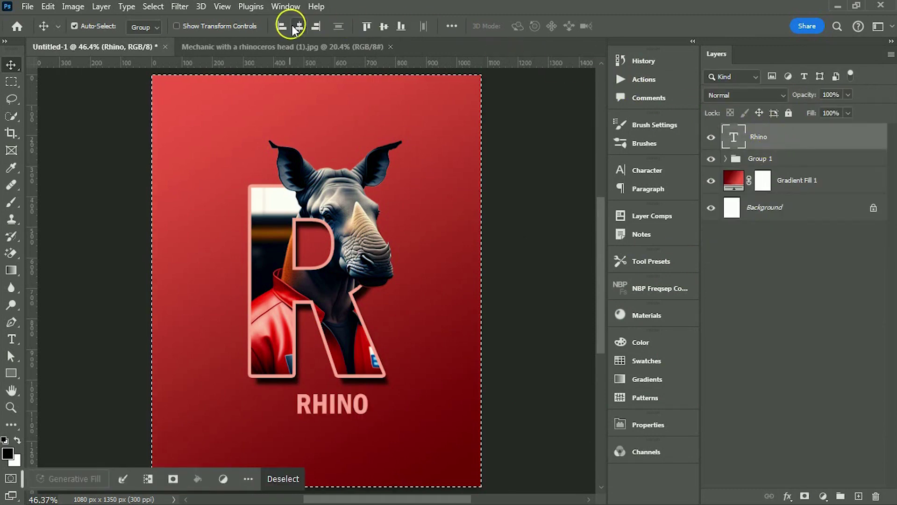
pyautogui.click(299, 26)
pyautogui.hotkey('ctrl', 'd')
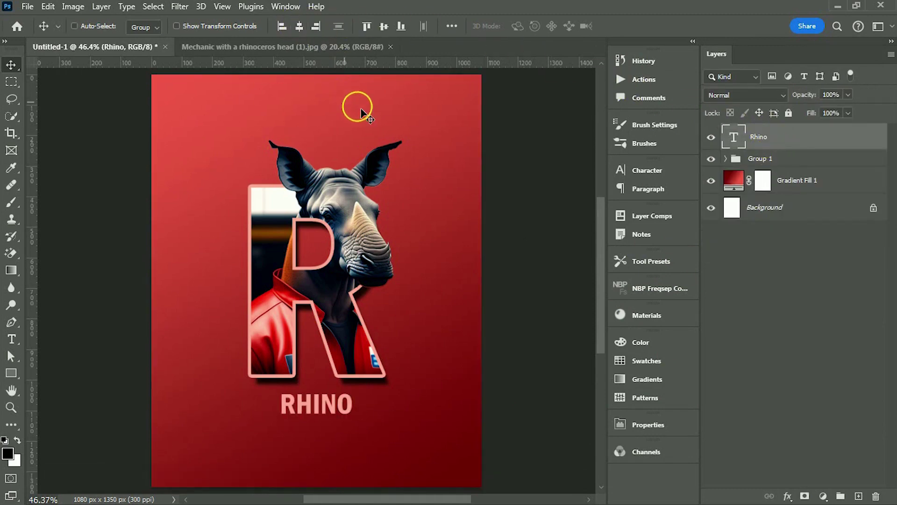
pyautogui.keyDown('ctrl'); pyautogui.click(527, 186); pyautogui.keyUp('ctrl')
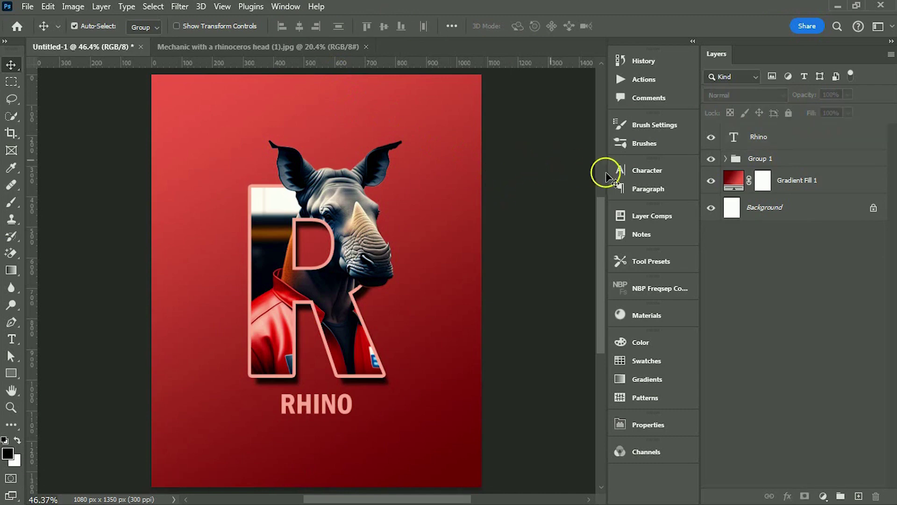
pyautogui.keyDown('alt'); pyautogui.click(711, 181); pyautogui.keyUp('alt')
pyautogui.keyDown('alt'); pyautogui.click(711, 181); pyautogui.keyUp('alt')
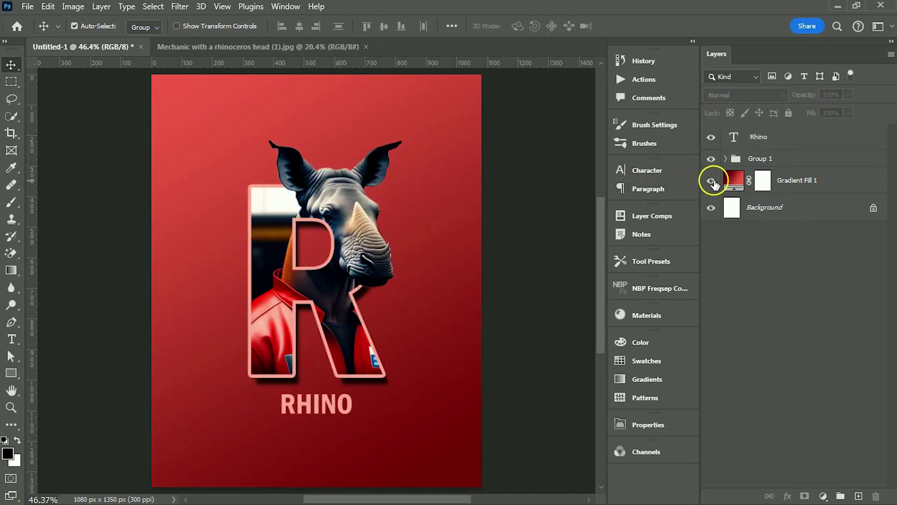